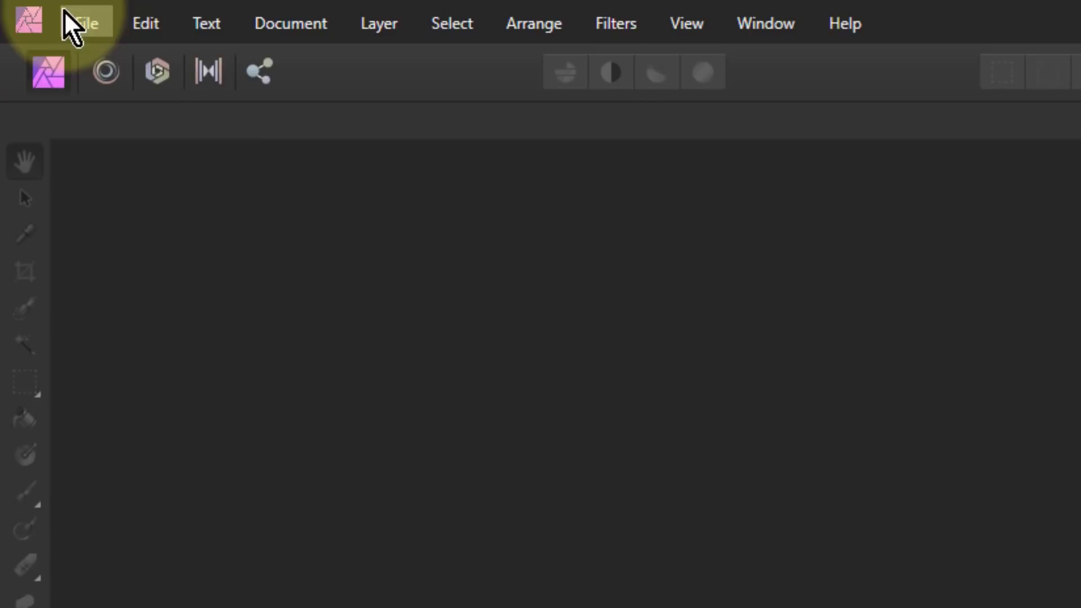
# Open the New Document dialog showing an A4 print page in millimetres at 300 DPI.
pyautogui.click(83, 22)
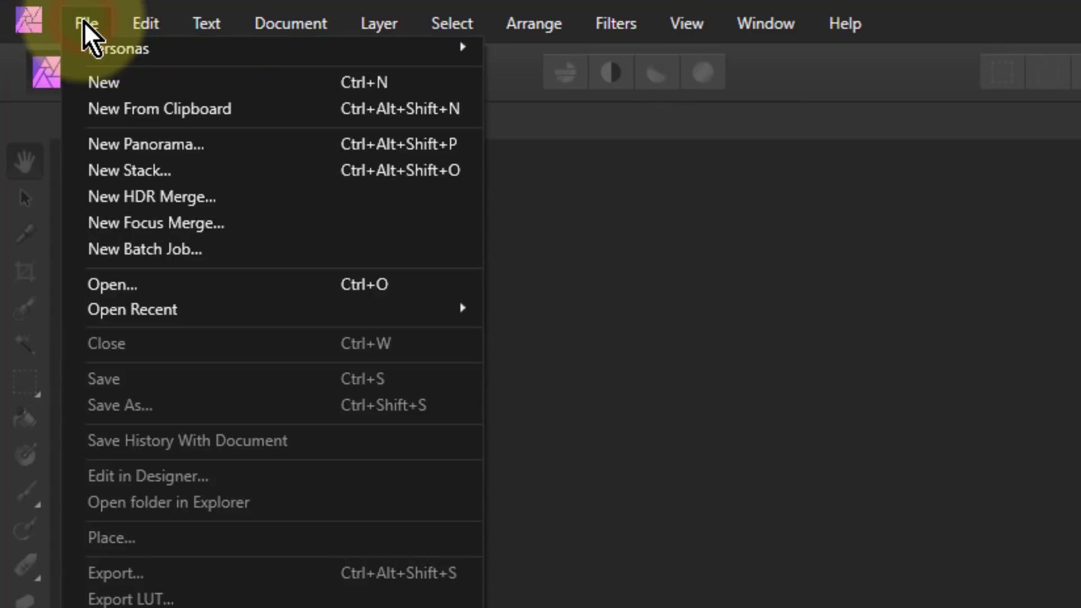
pyautogui.click(110, 86)
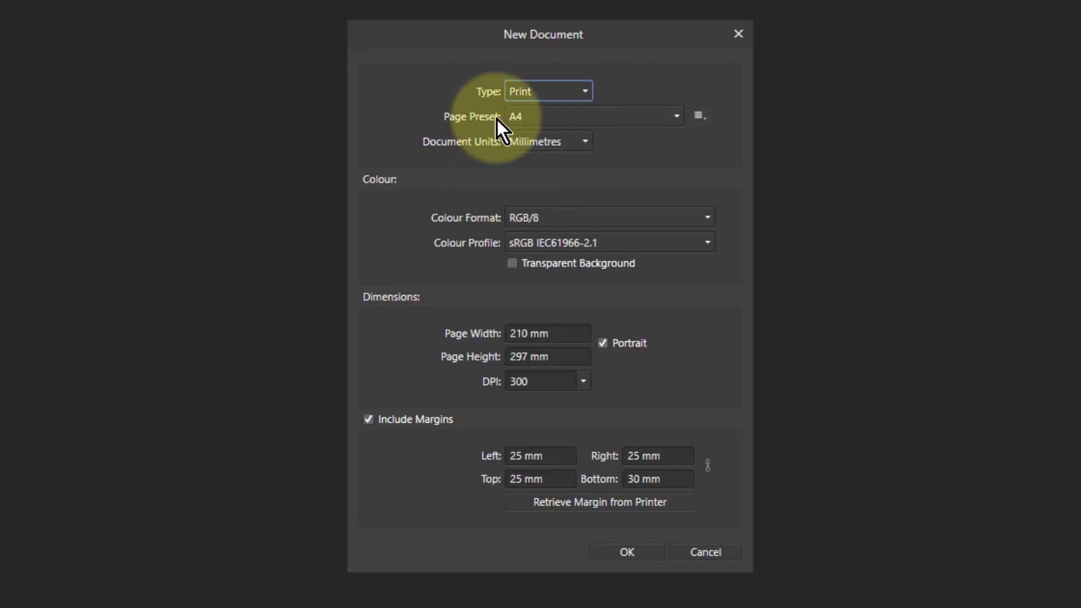
pyautogui.click(573, 117)
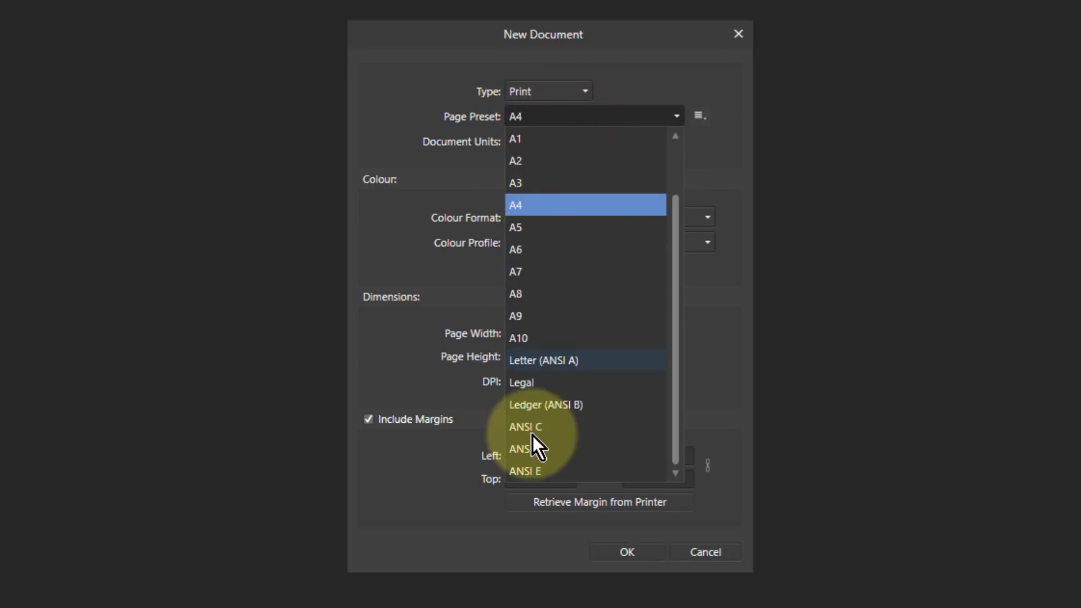
pyautogui.click(523, 206)
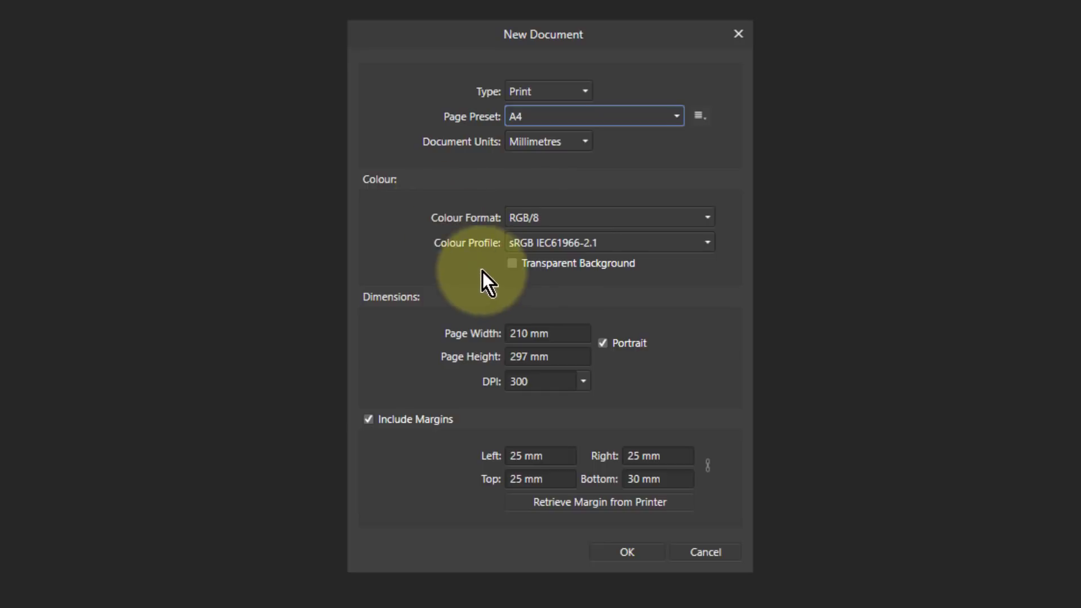
pyautogui.click(533, 221)
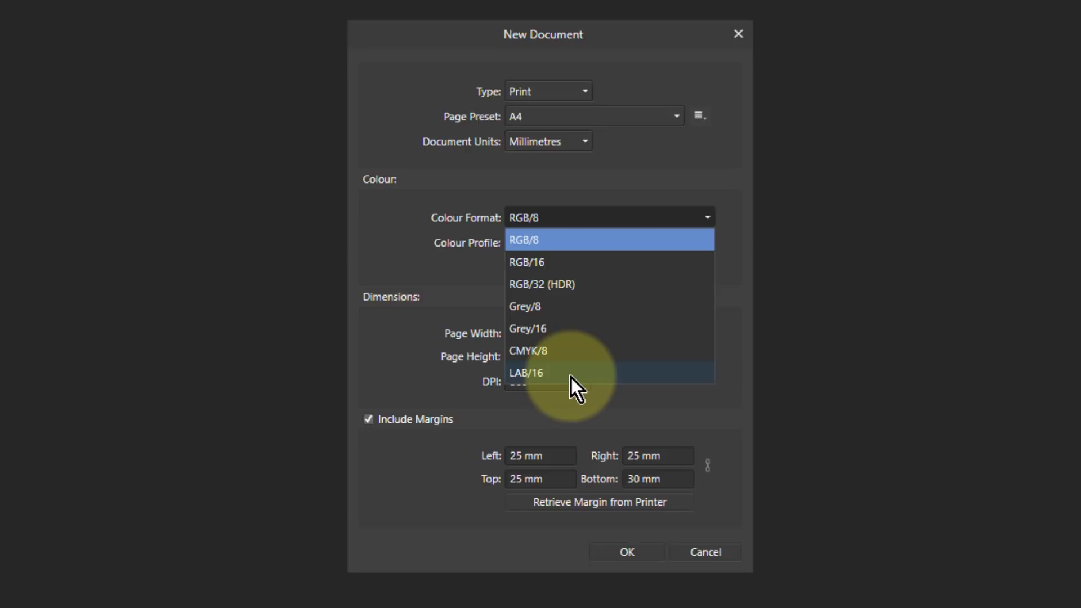
pyautogui.click(483, 185)
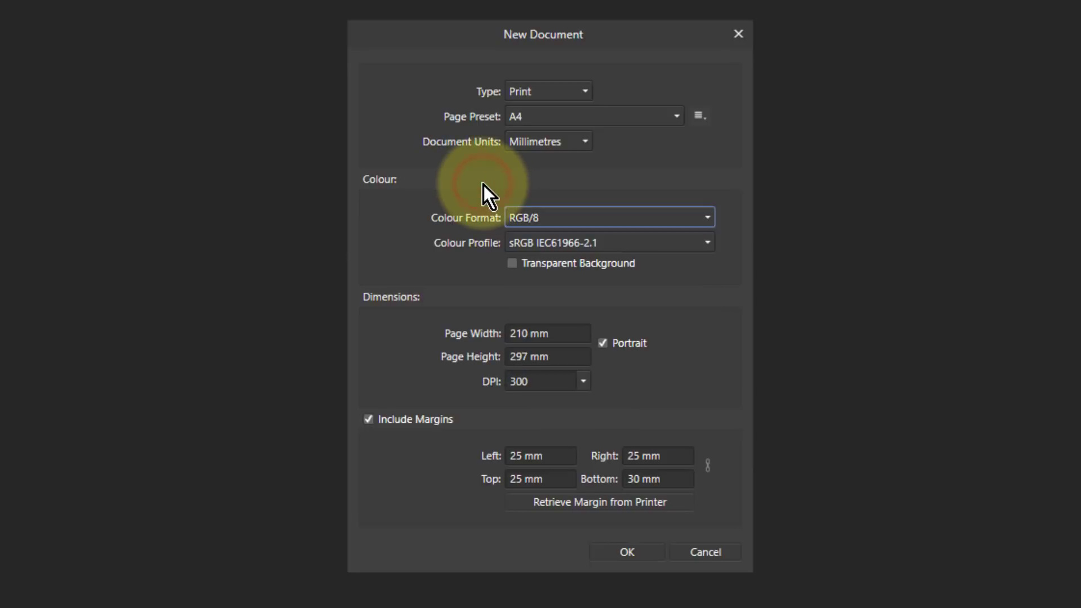
pyautogui.click(538, 243)
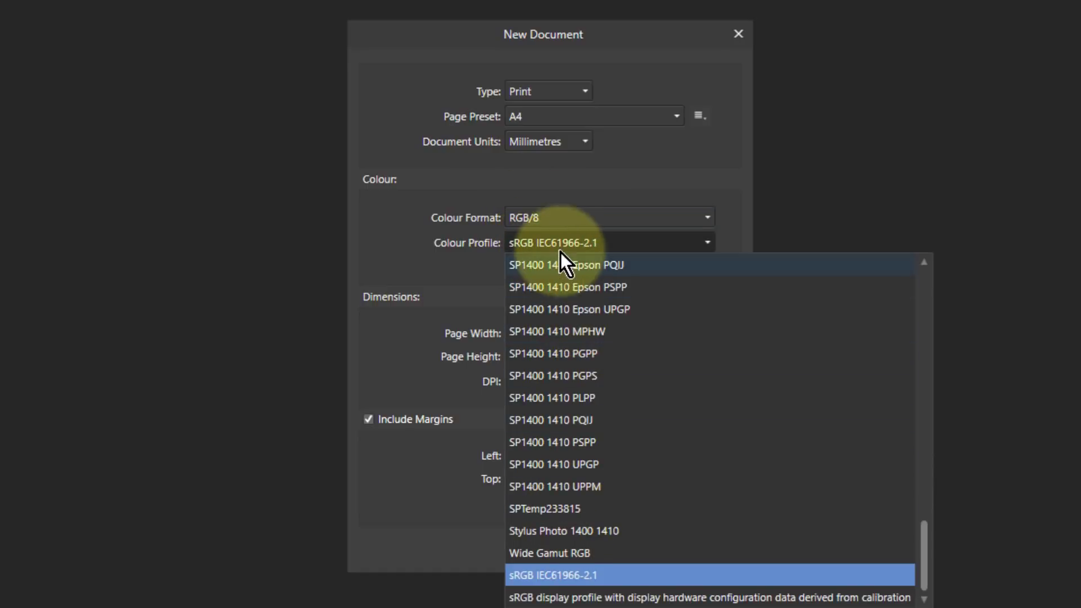
pyautogui.click(549, 241)
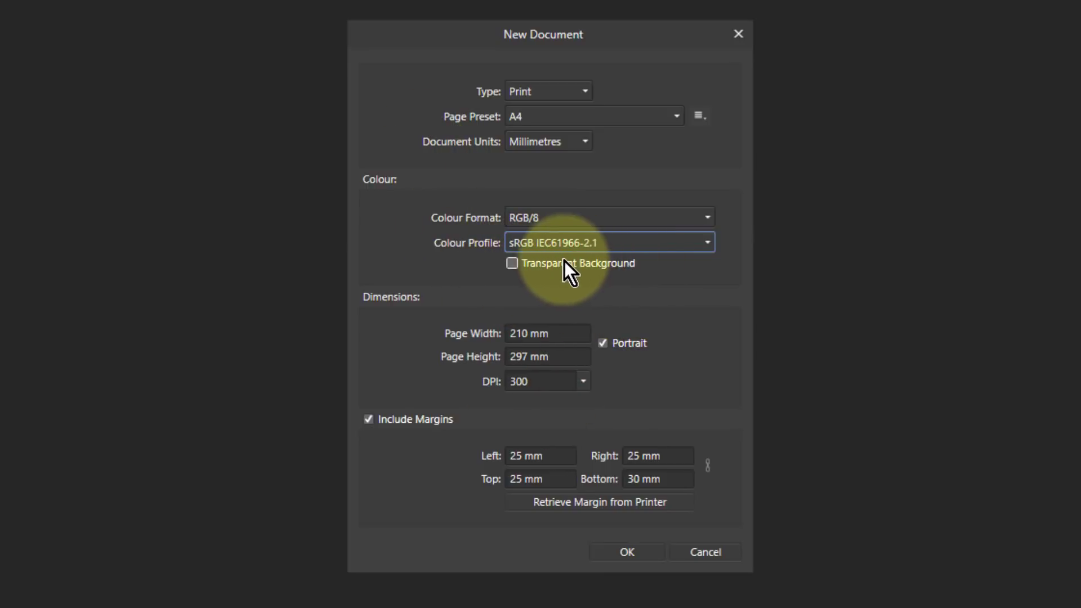
pyautogui.click(512, 268)
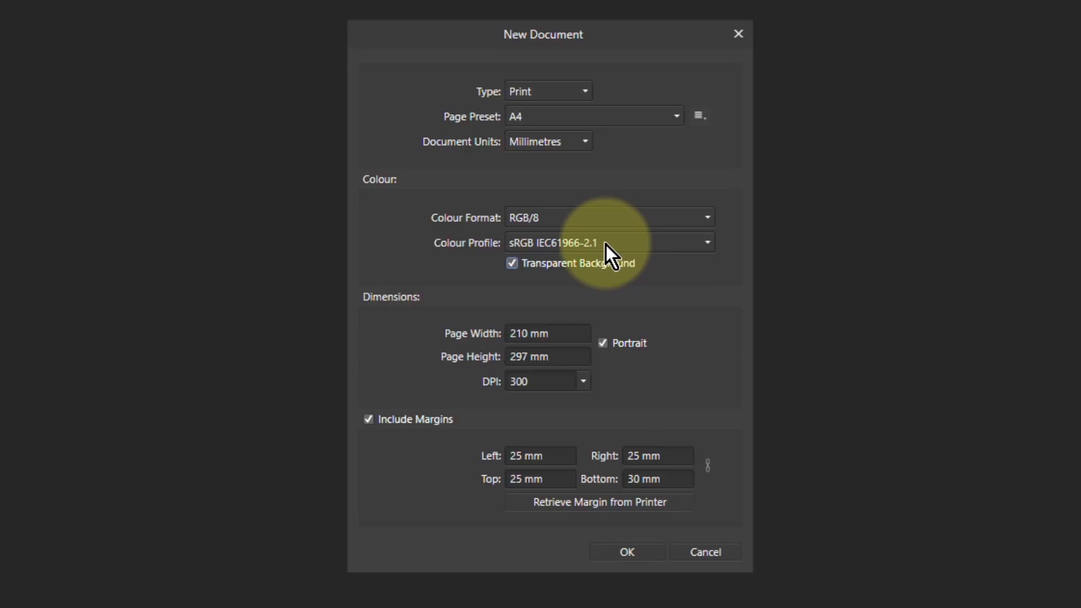
pyautogui.click(511, 264)
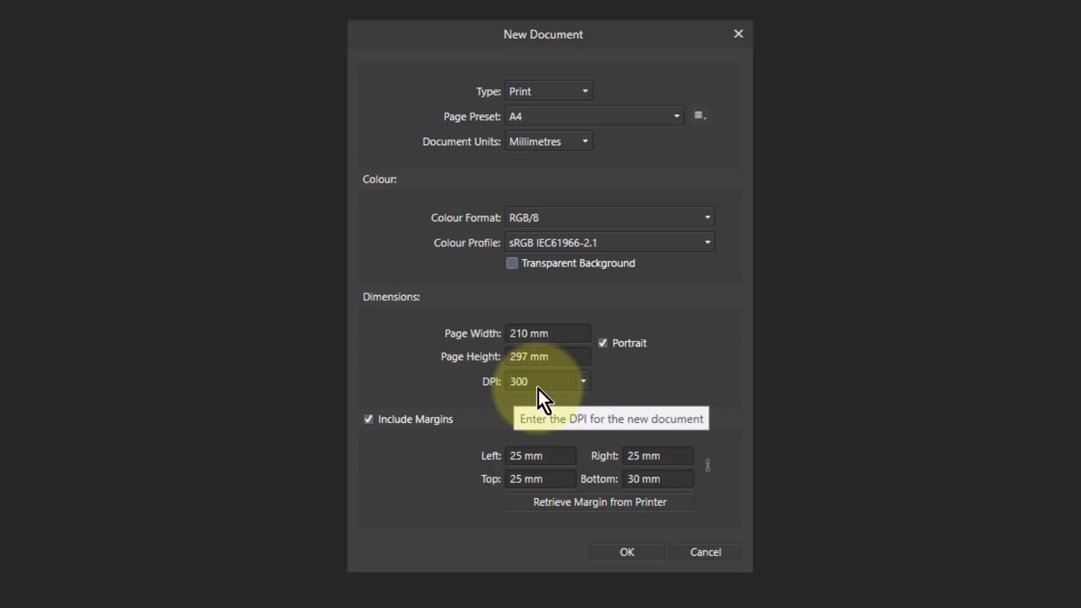
pyautogui.click(606, 346)
pyautogui.click(606, 347)
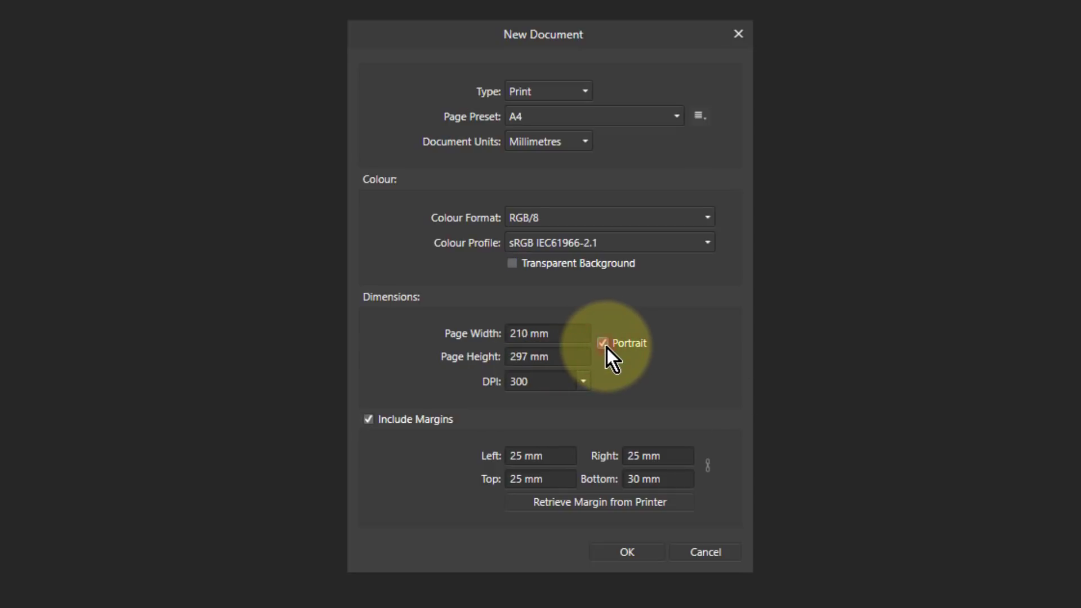
pyautogui.click(606, 347)
pyautogui.click(606, 346)
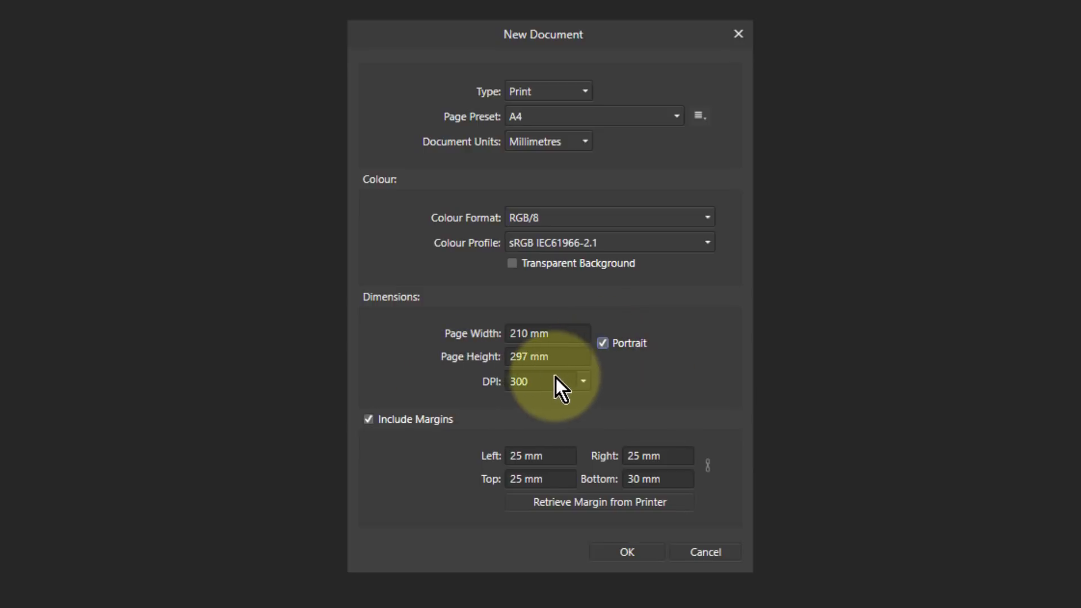
pyautogui.click(537, 143)
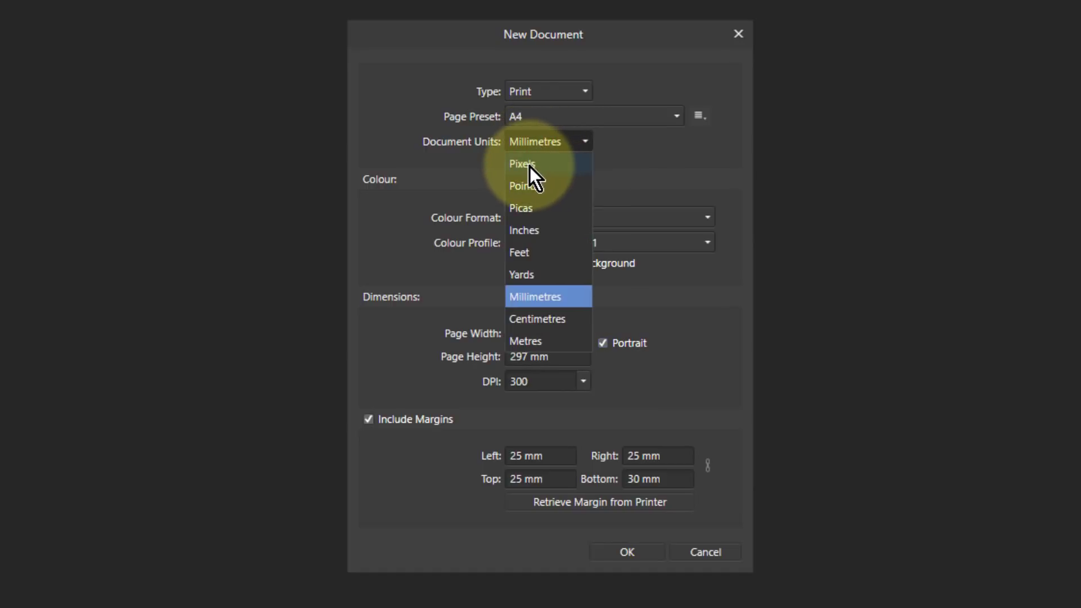
pyautogui.click(526, 167)
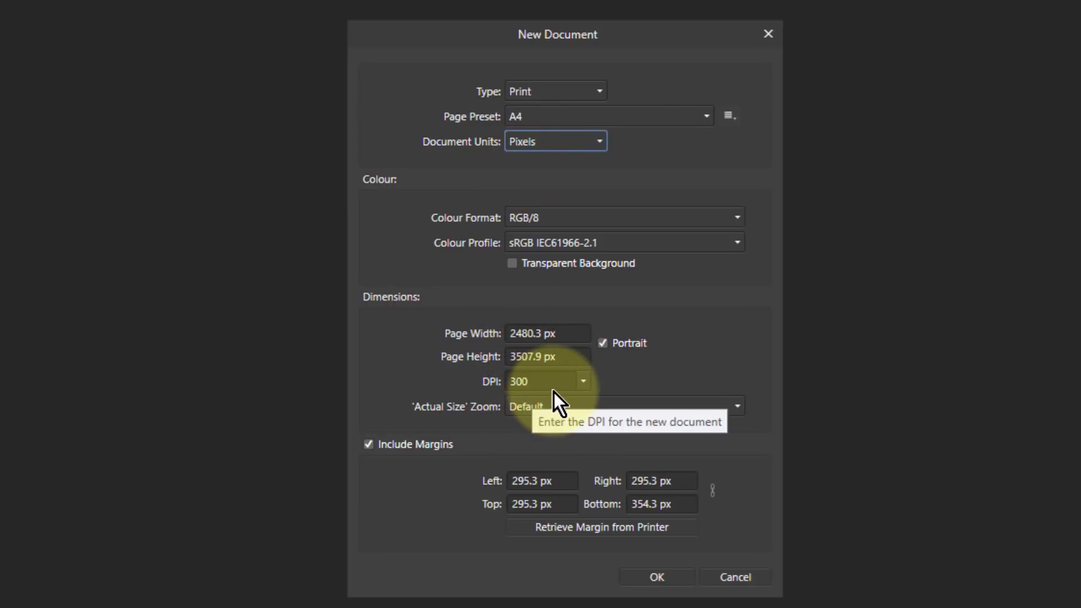
pyautogui.click(551, 143)
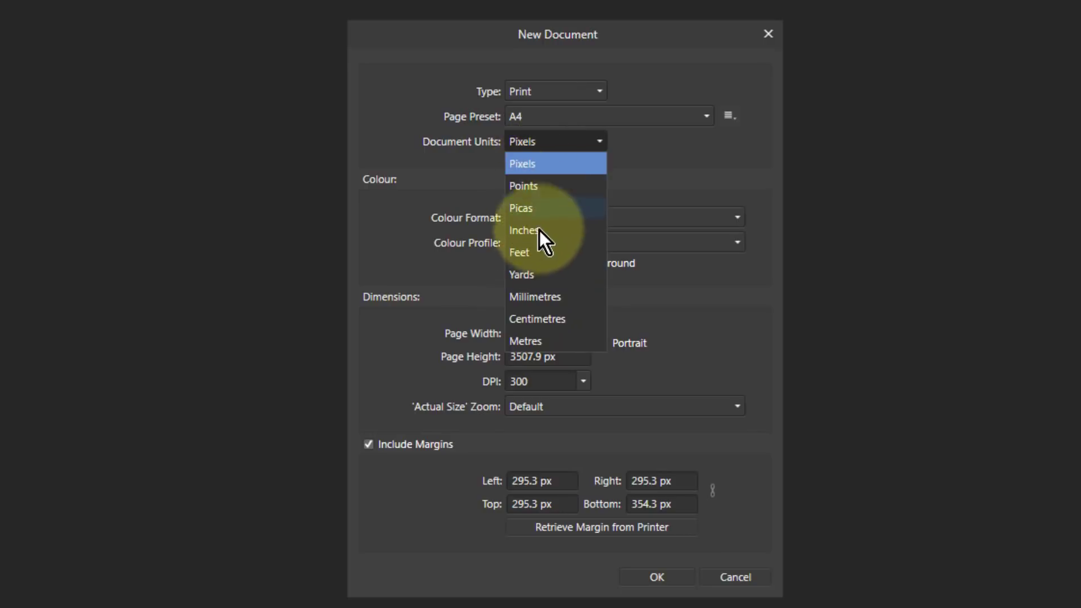
pyautogui.click(539, 297)
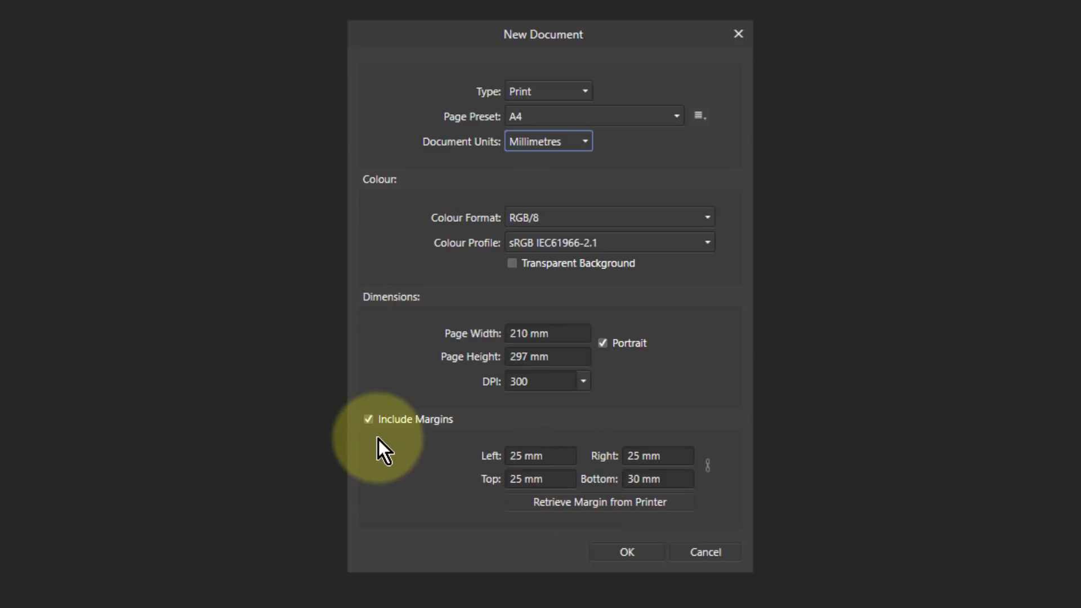
# Retrieve 4.2 mm margins from the printer and create the blank 2480 × 3507 px A4 document.
pyautogui.click(369, 420)
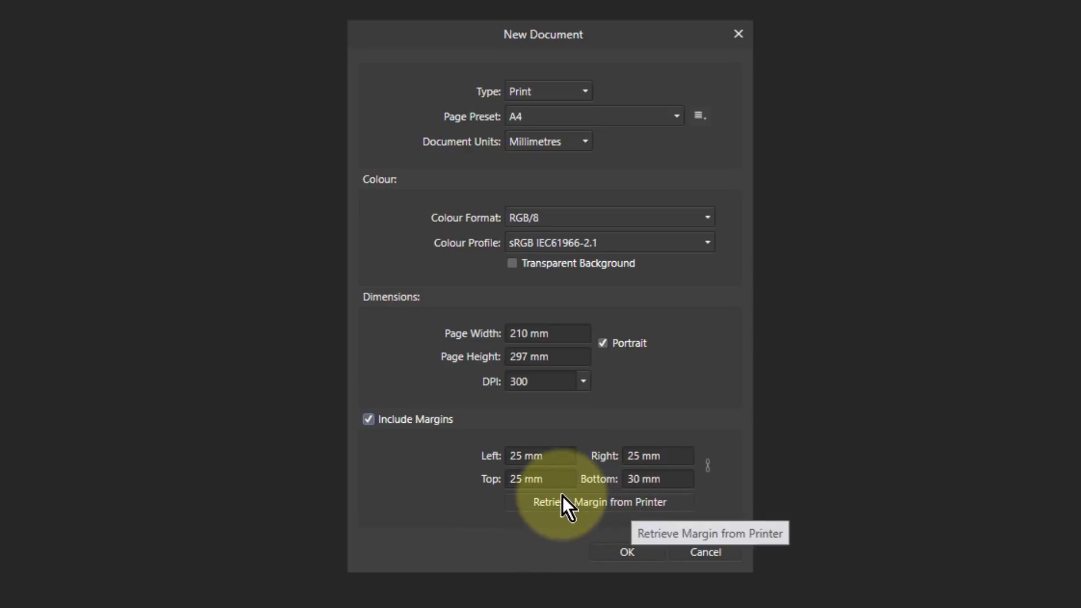
pyautogui.click(620, 504)
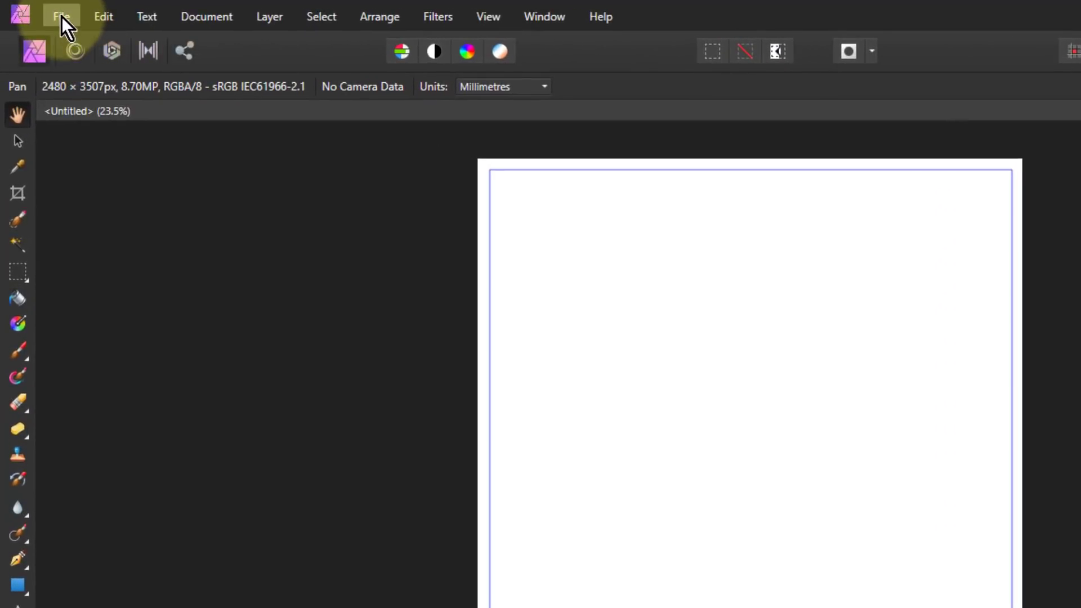
# Place before.jpg sized to fill the A4 page, centre it, and turn on snapping.
pyautogui.click(62, 15)
pyautogui.click(110, 387)
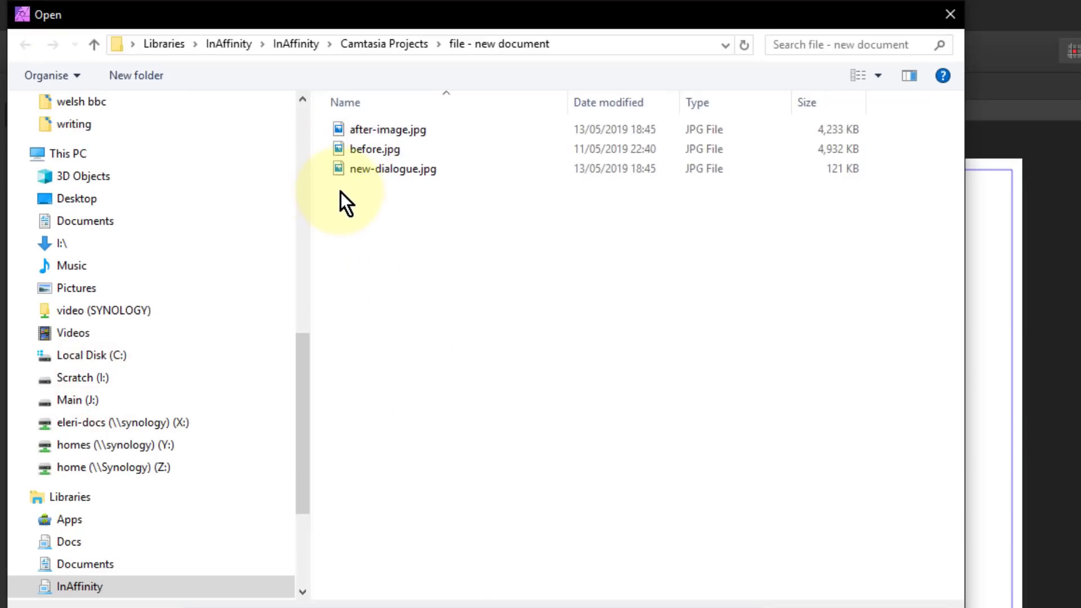
pyautogui.doubleClick(345, 149)
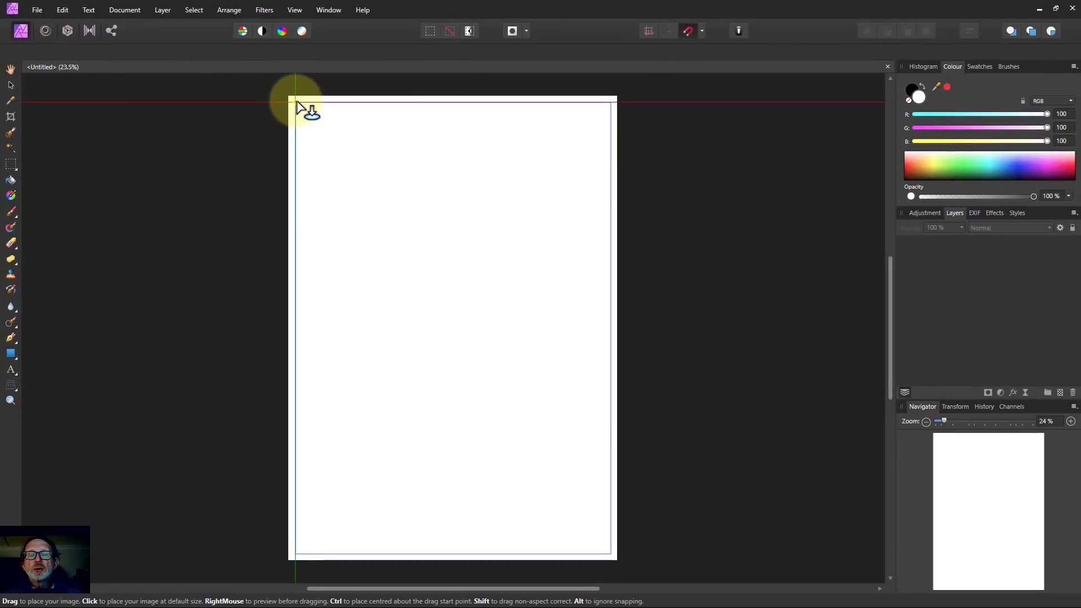
pyautogui.moveTo(297, 103); pyautogui.dragTo(670, 495)
pyautogui.moveTo(457, 397); pyautogui.dragTo(465, 398)
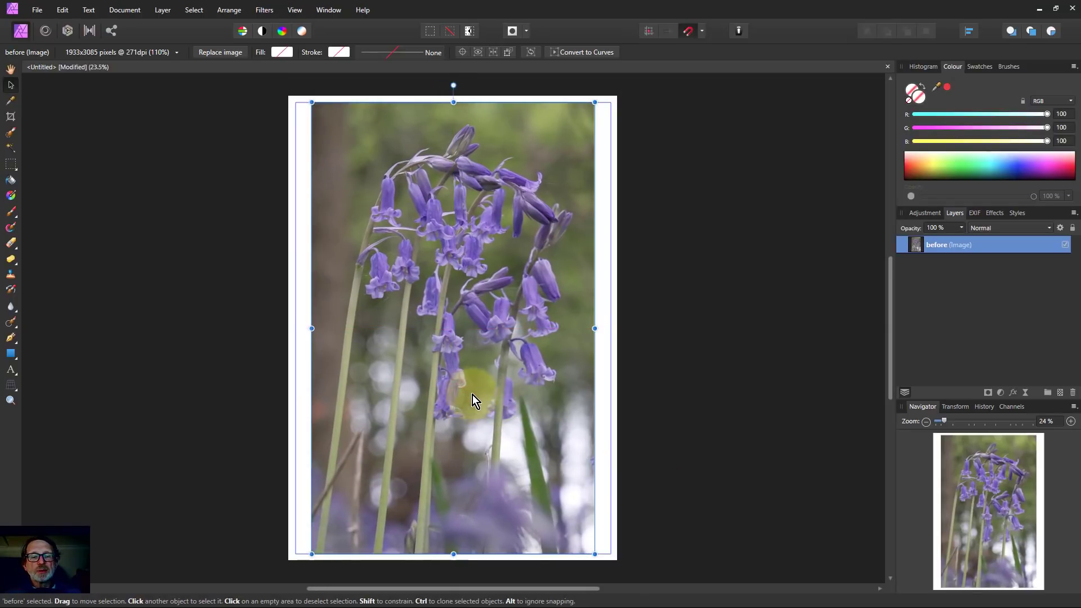
pyautogui.click(687, 39)
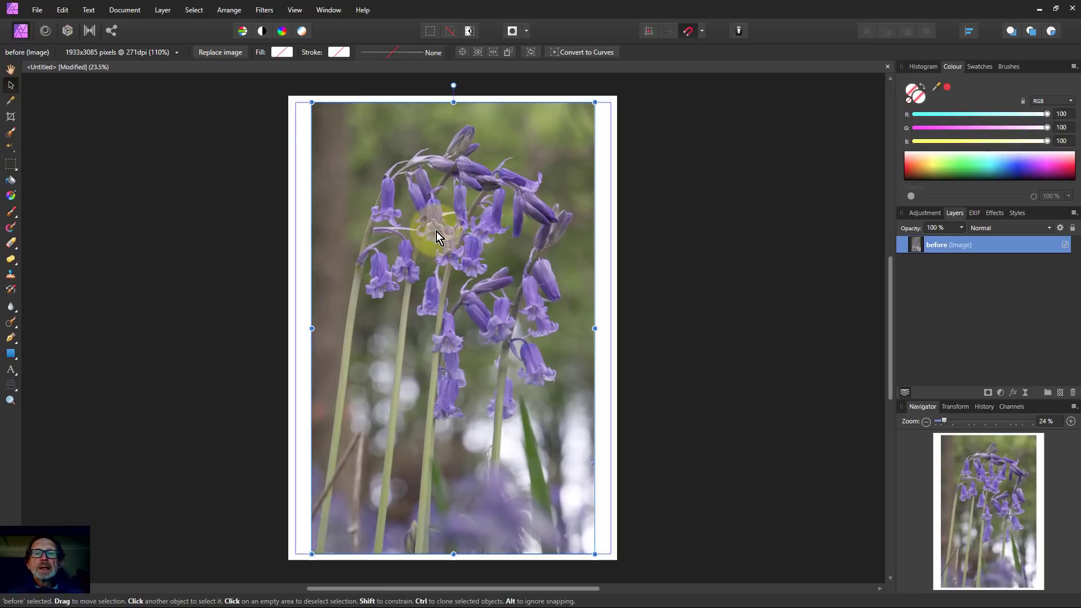
# In a new document's settings, switch units to Pixels and save them as preset 'fred'.
pyautogui.click(35, 12)
pyautogui.click(46, 26)
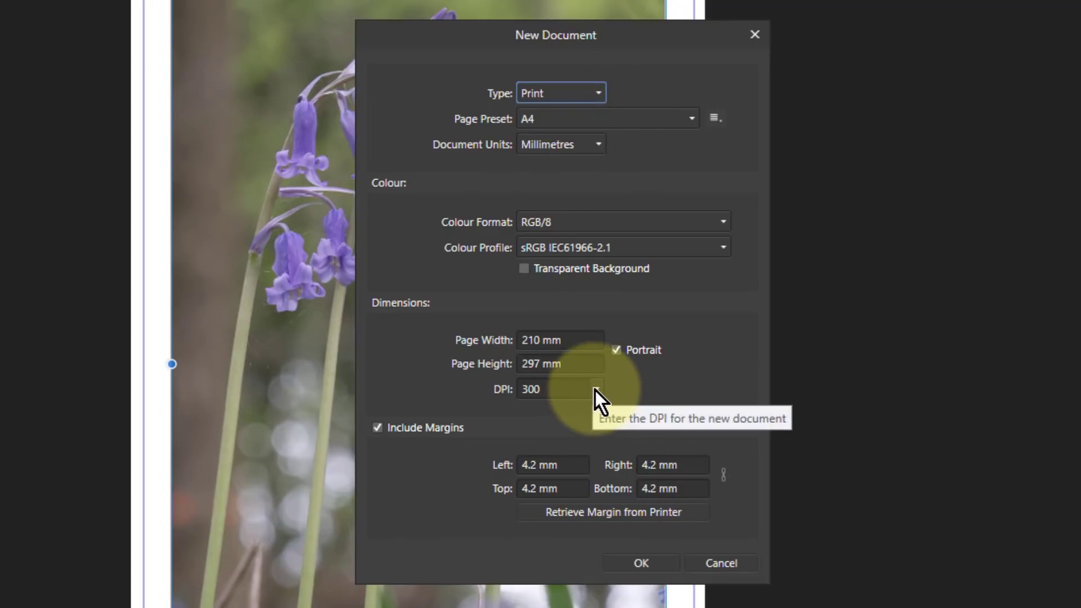
pyautogui.click(540, 145)
pyautogui.click(543, 167)
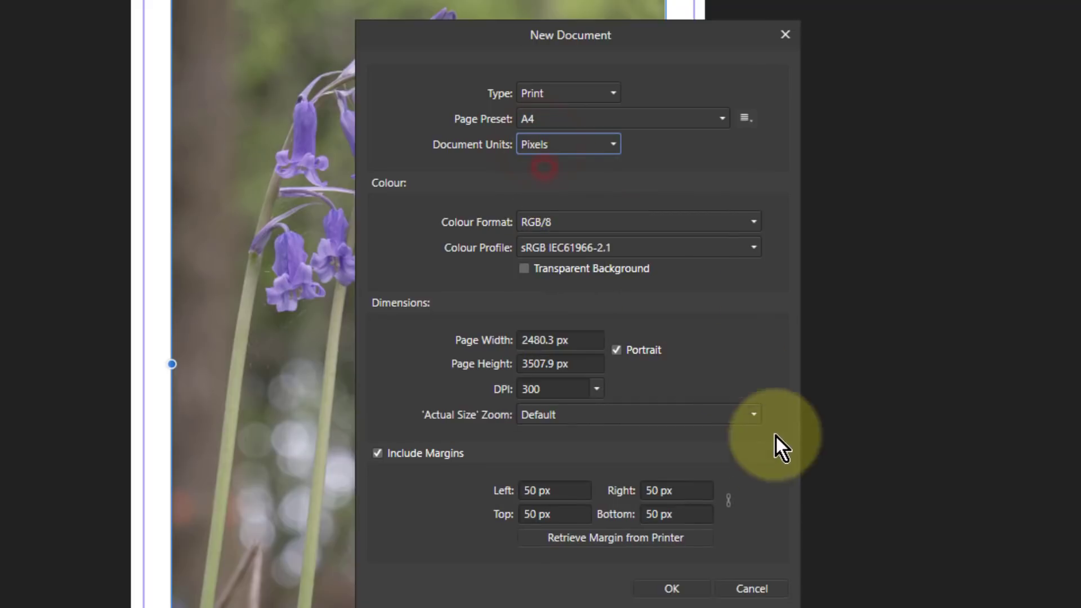
pyautogui.click(746, 120)
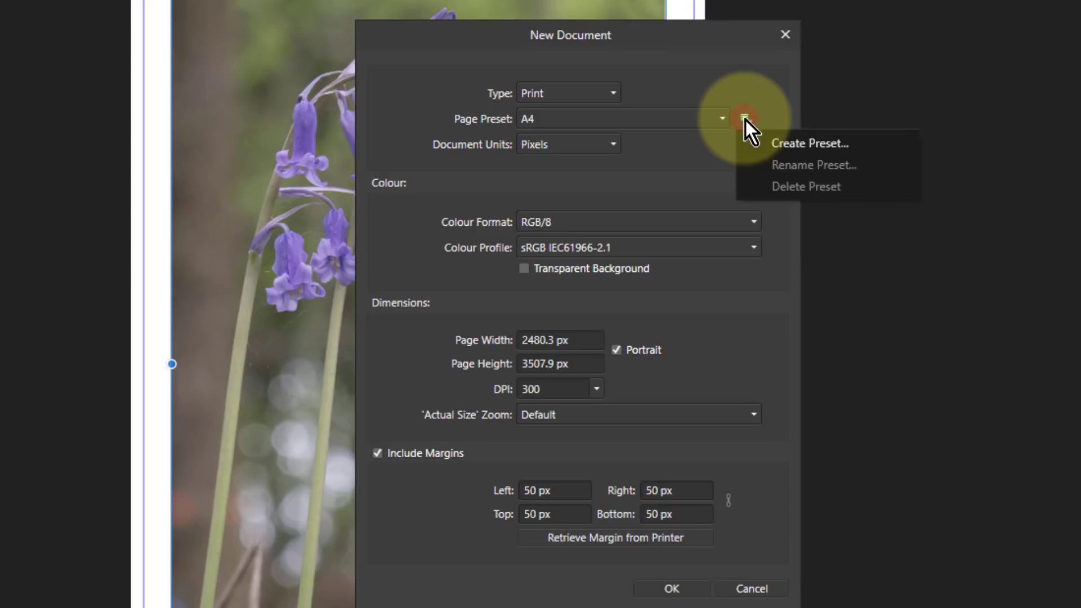
pyautogui.click(806, 149)
pyautogui.write('fre')
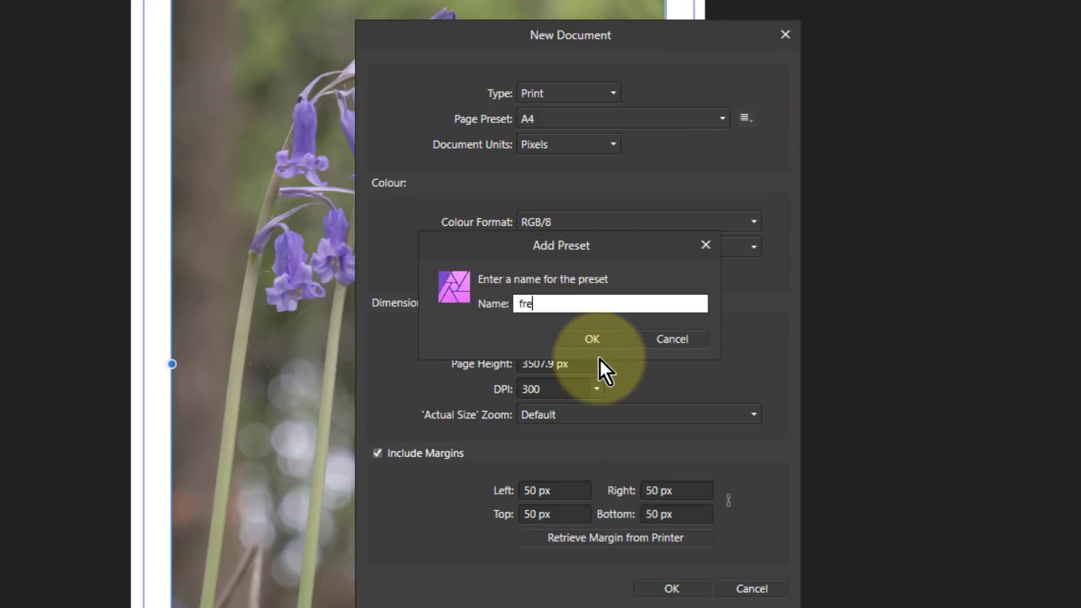
pyautogui.write('d')
pyautogui.click(599, 353)
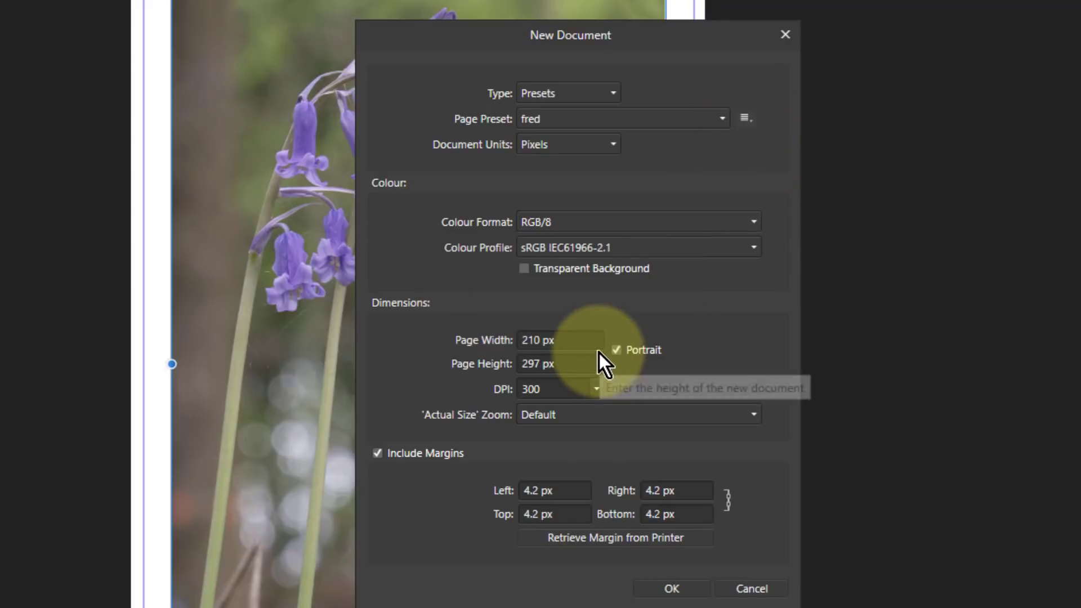
# Keep Presets as the document type and select the fred preset.
pyautogui.click(545, 96)
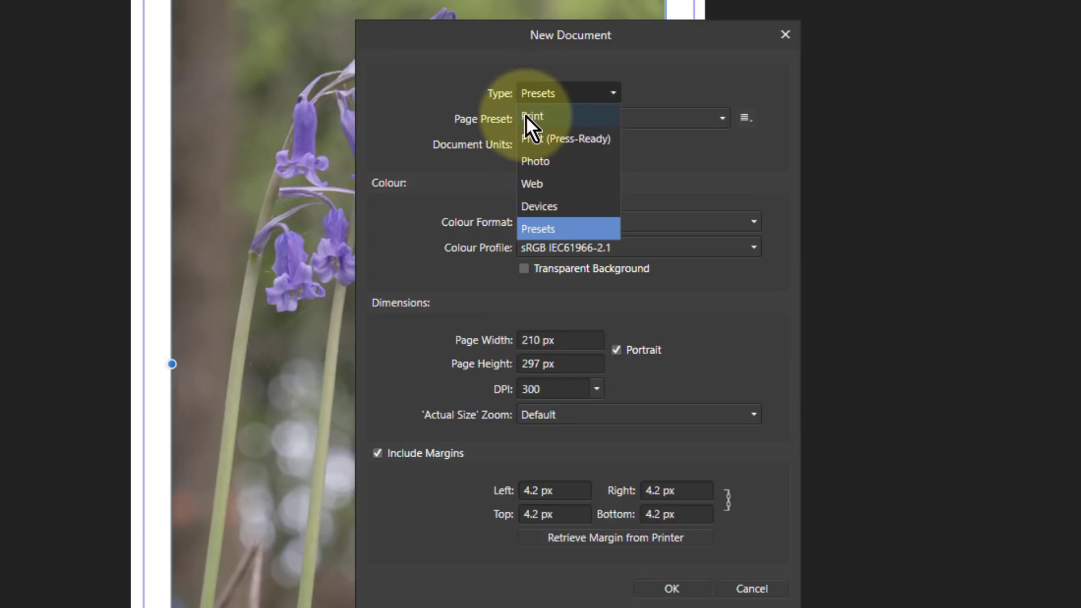
pyautogui.click(539, 231)
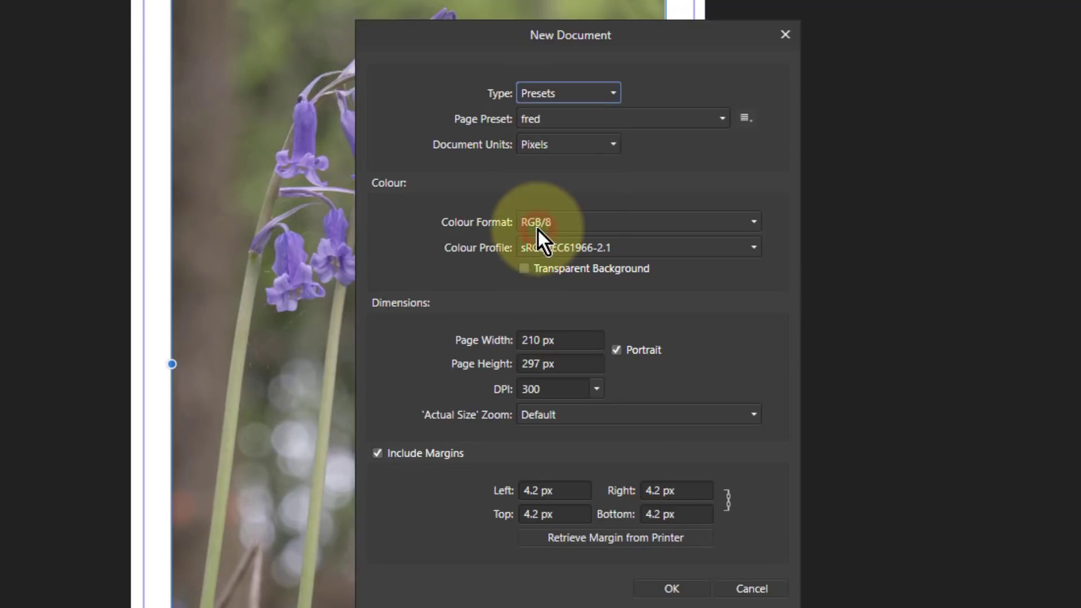
pyautogui.click(536, 121)
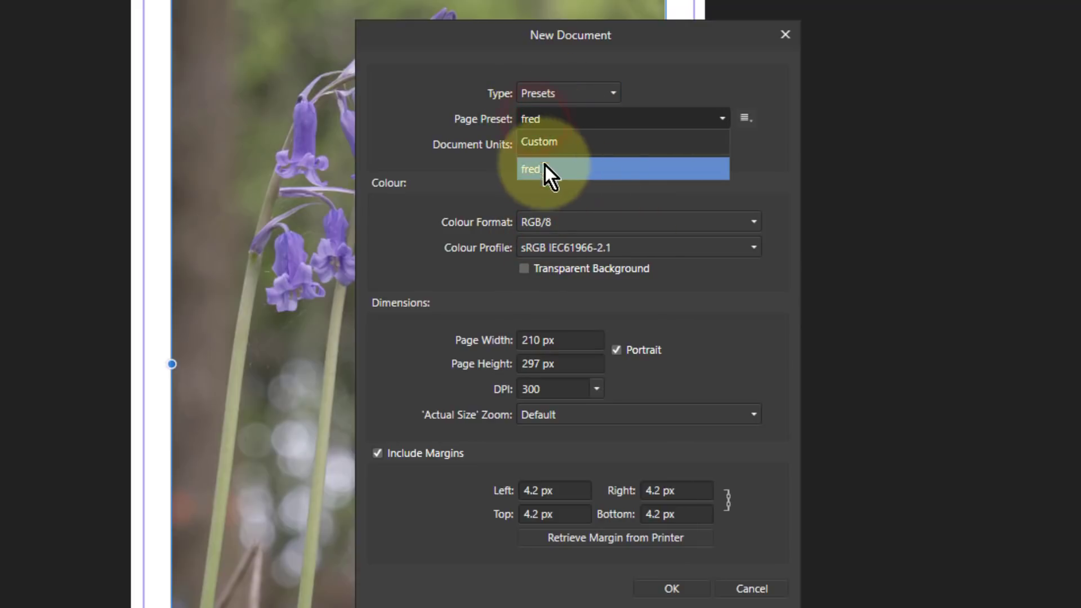
pyautogui.click(531, 170)
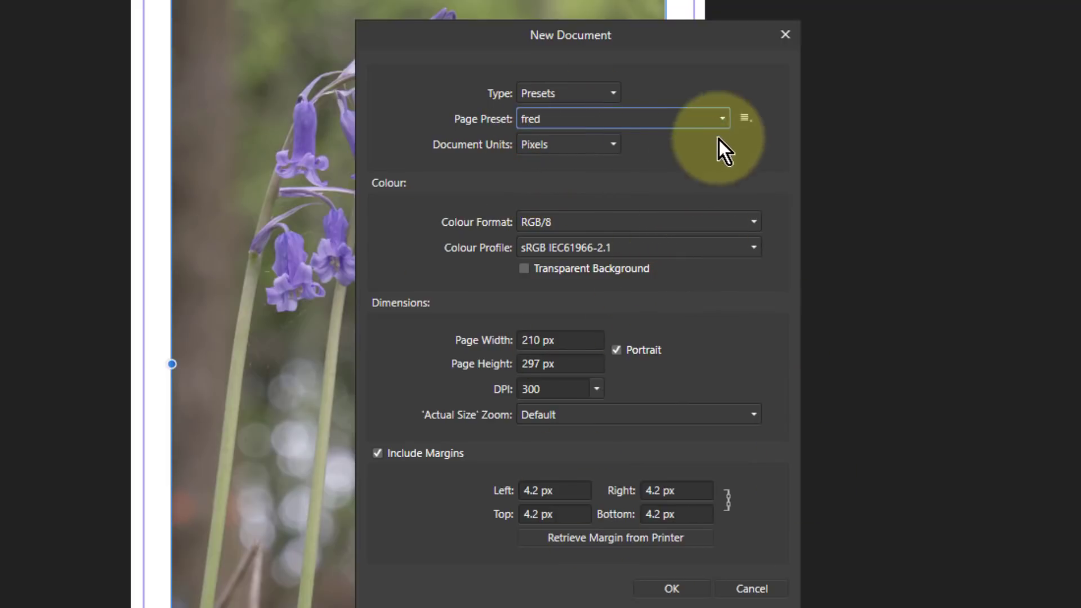
# Delete the fred preset and create the blank 210 × 297 px document.
pyautogui.click(745, 120)
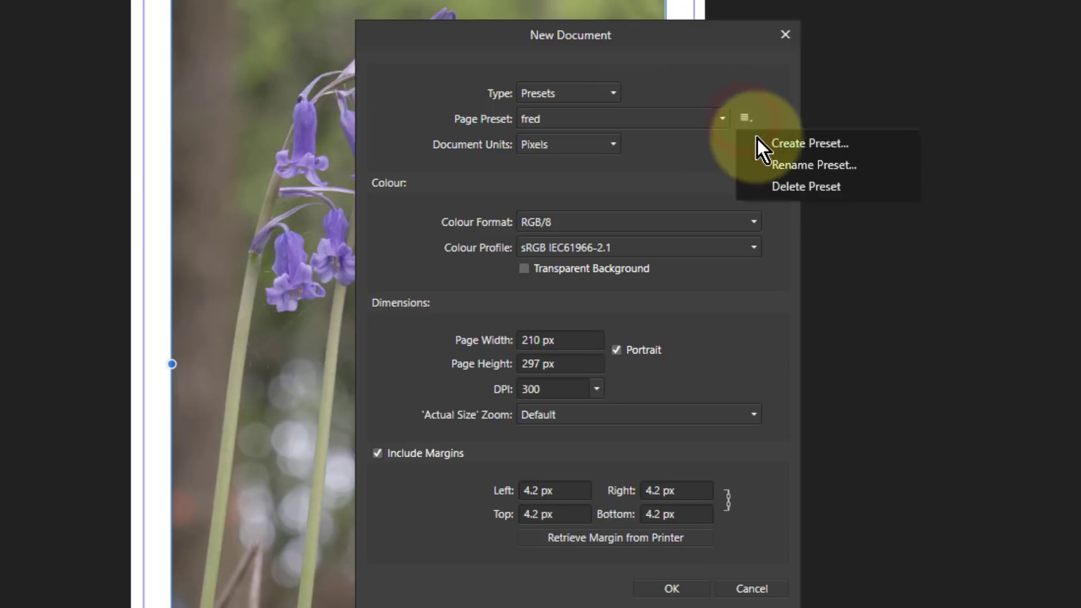
pyautogui.click(776, 186)
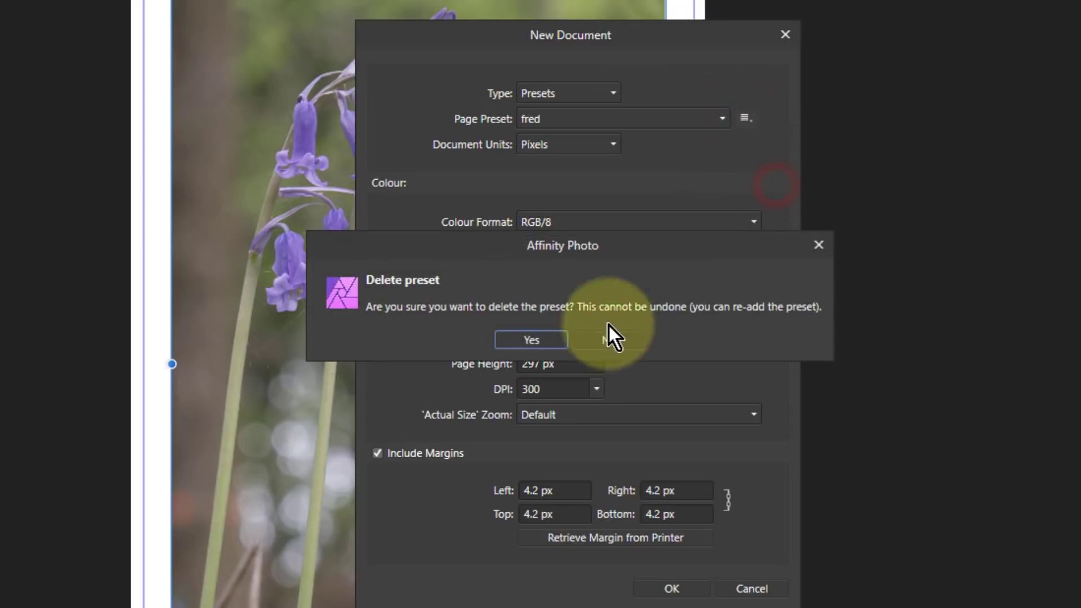
pyautogui.click(519, 340)
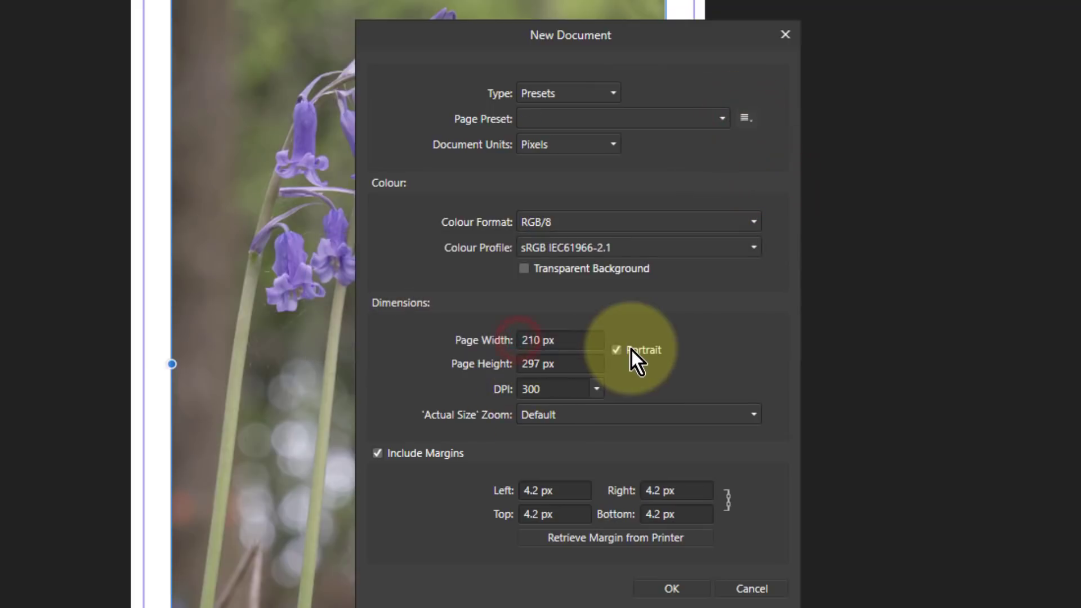
pyautogui.click(672, 588)
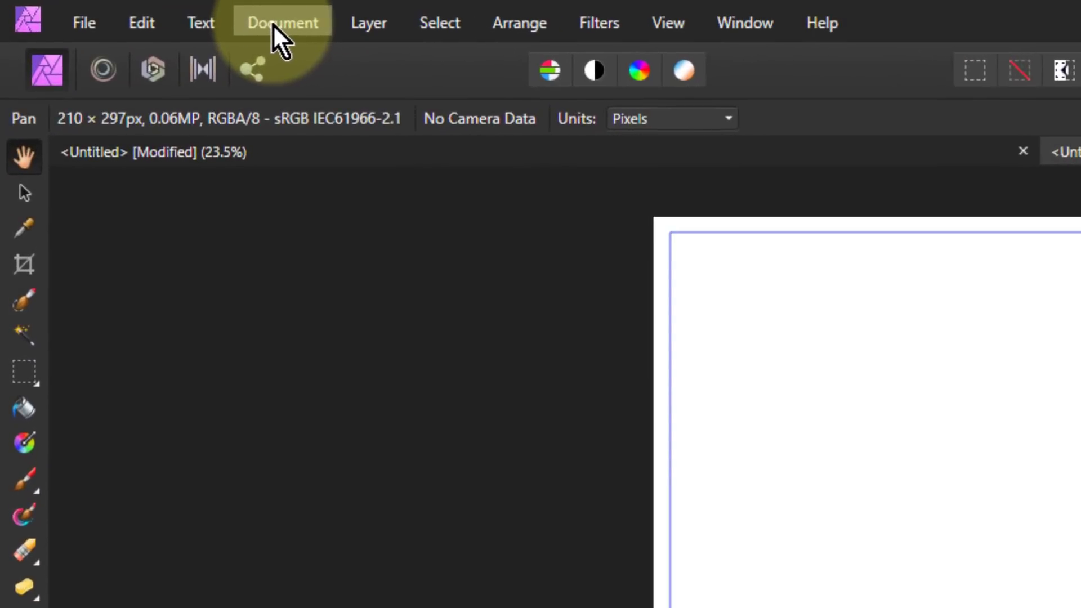
# Toggle Transparent Background on and back off, then add an empty Pixel layer.
pyautogui.click(121, 11)
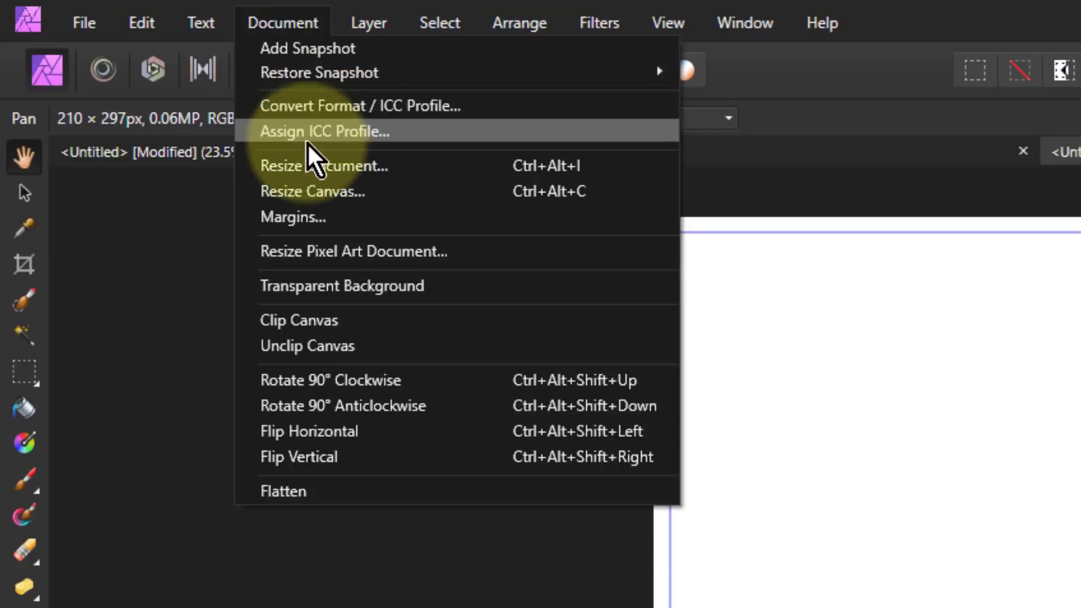
pyautogui.click(316, 284)
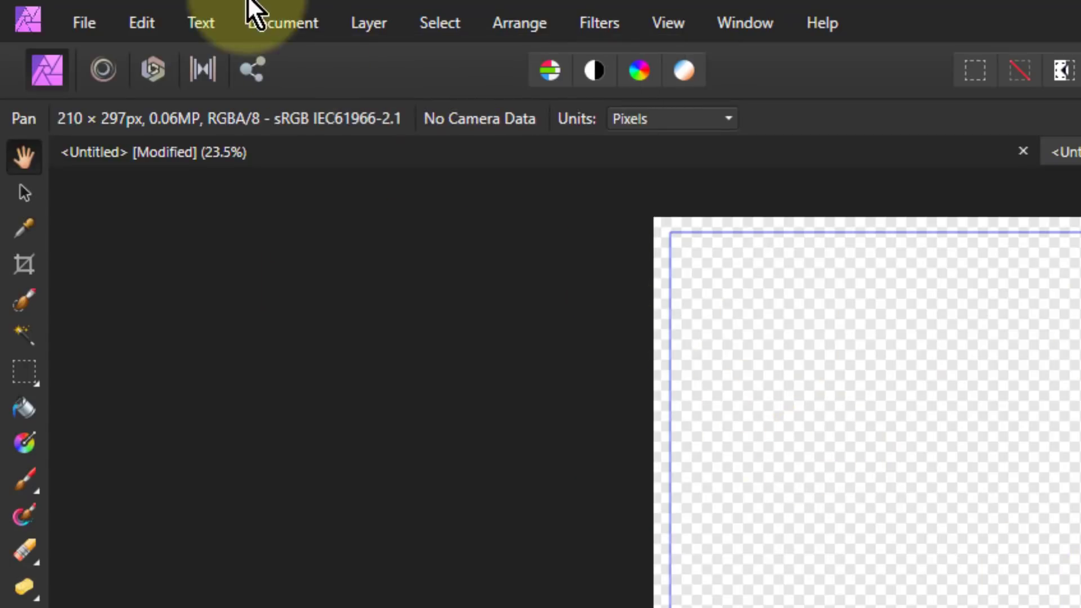
pyautogui.click(277, 26)
pyautogui.click(297, 286)
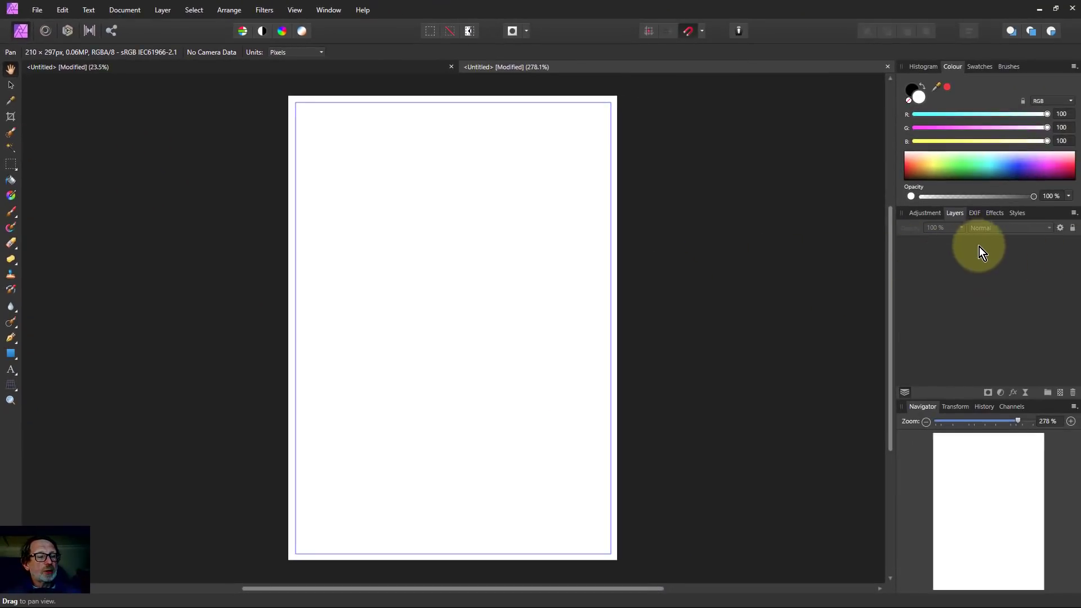
pyautogui.click(1061, 392)
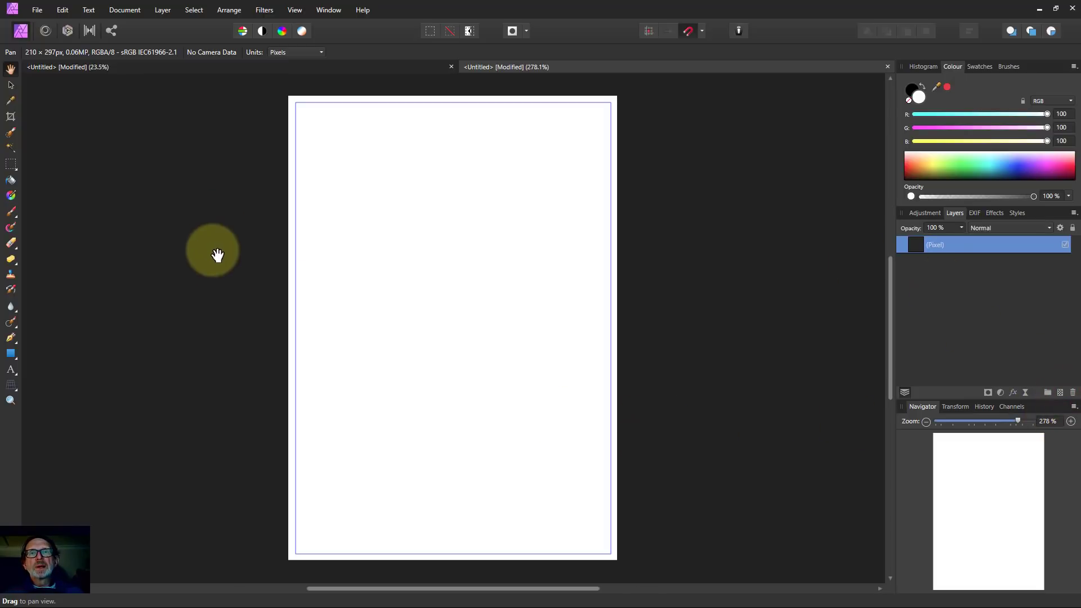